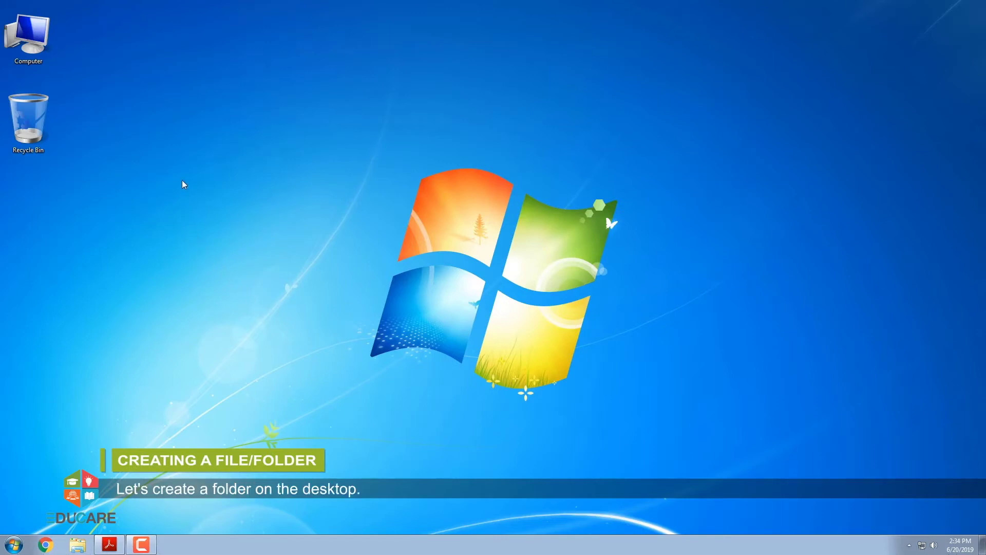
Create a desktop folder named 'Educare Publication' and move it into the left icon column.
right_click(184, 155)
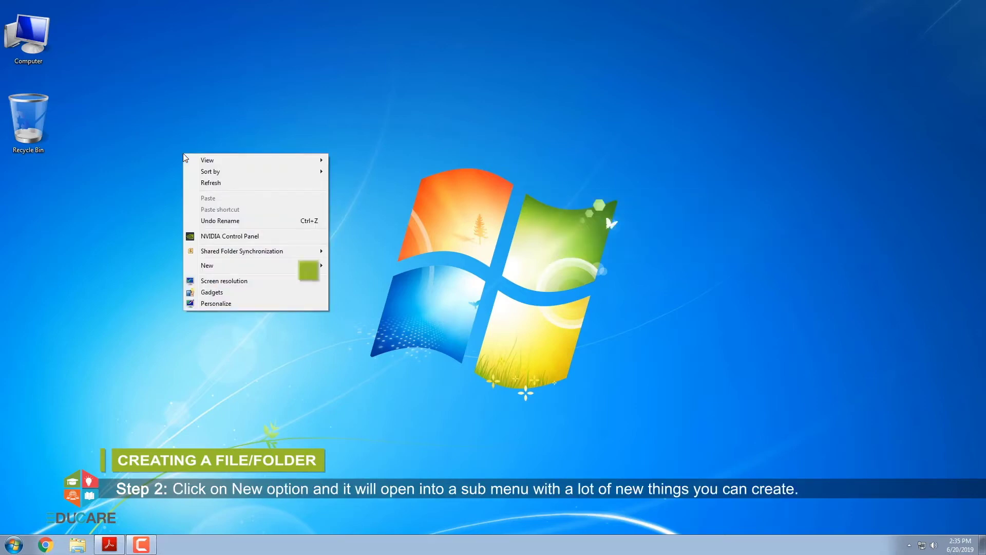
click(217, 272)
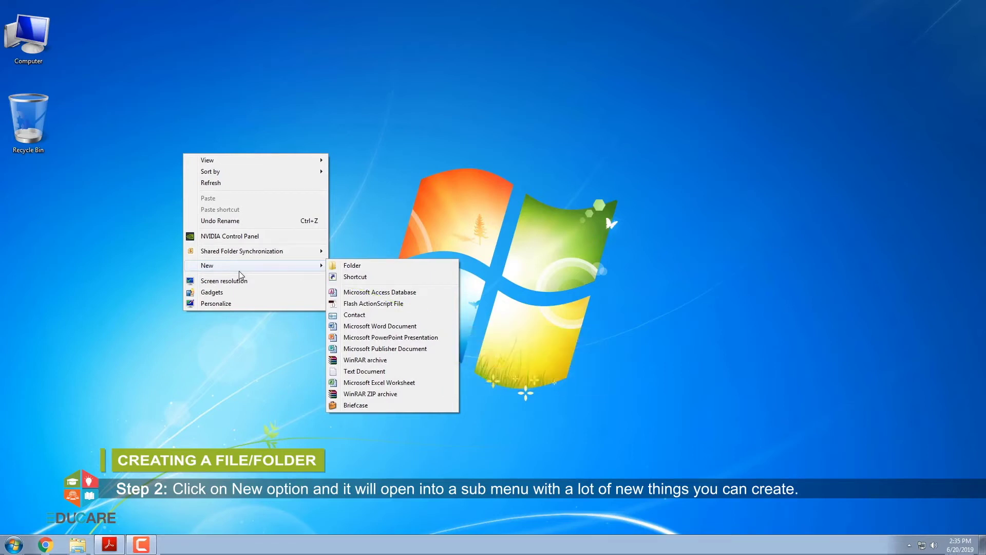
click(351, 266)
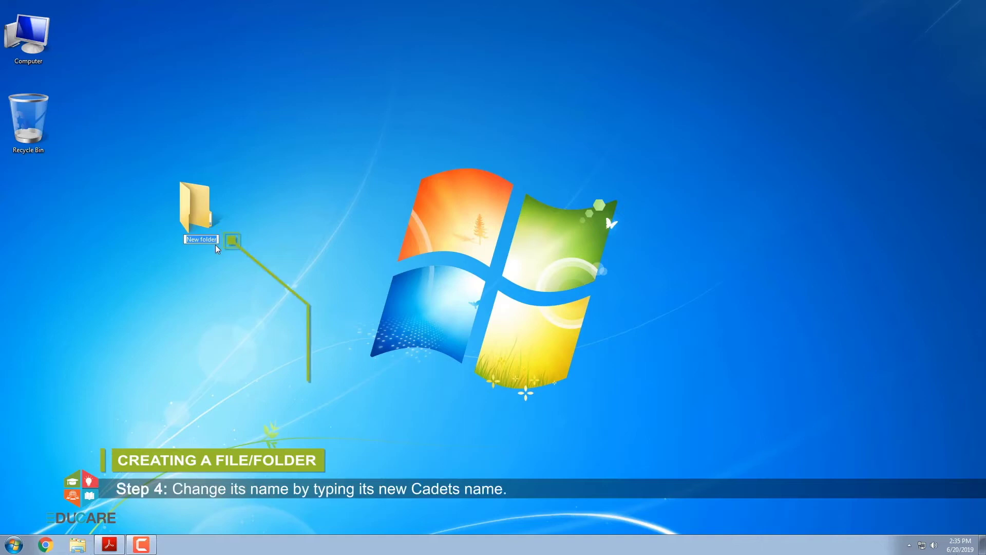
text(Educare)
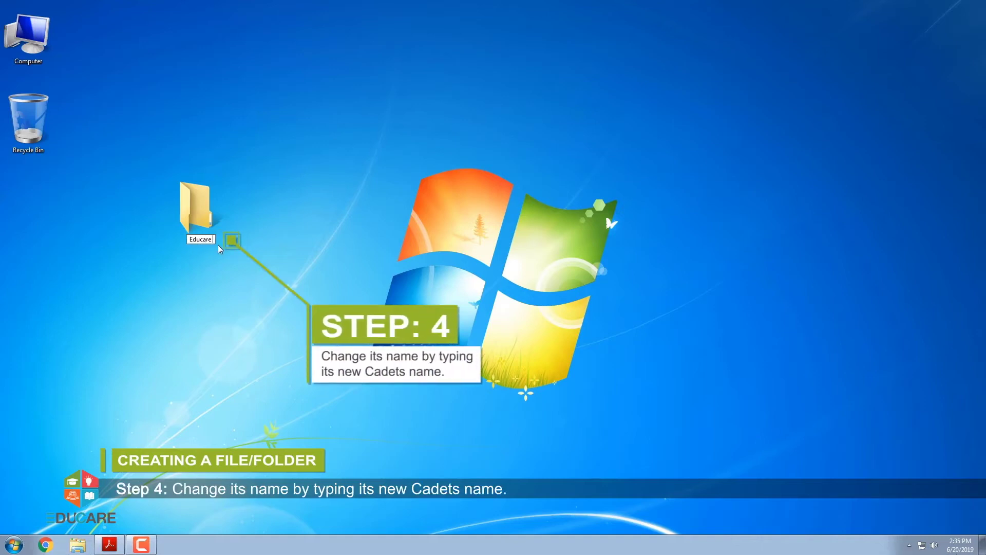
text( Publication)
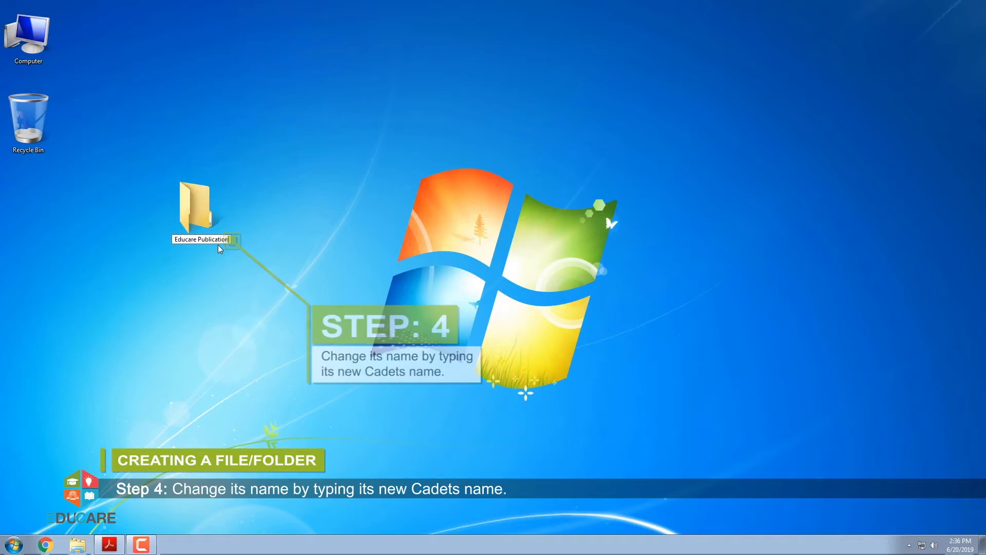
key(Return)
drag(210, 225, 51, 218)
click(190, 219)
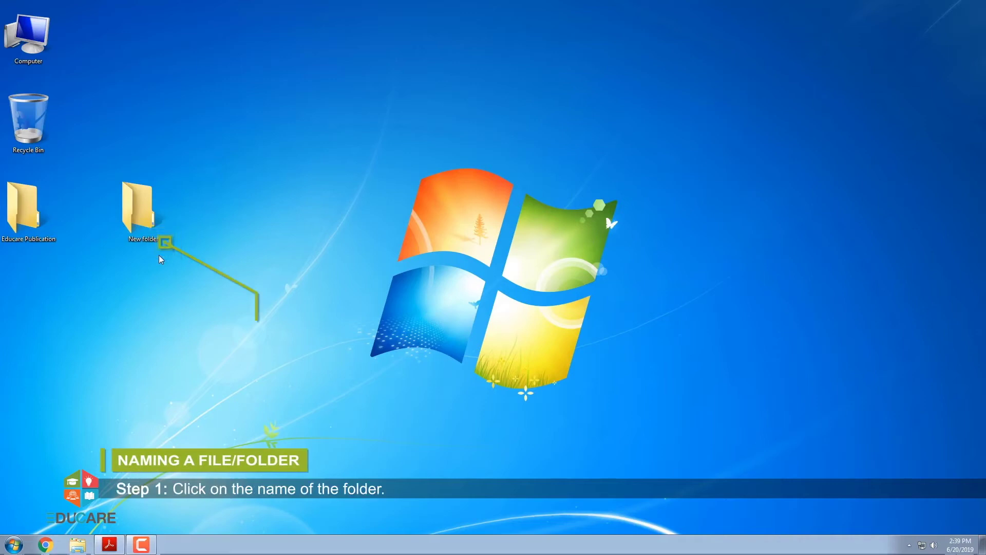
Rename the desktop's 'New folder' to 'Books'.
click(147, 238)
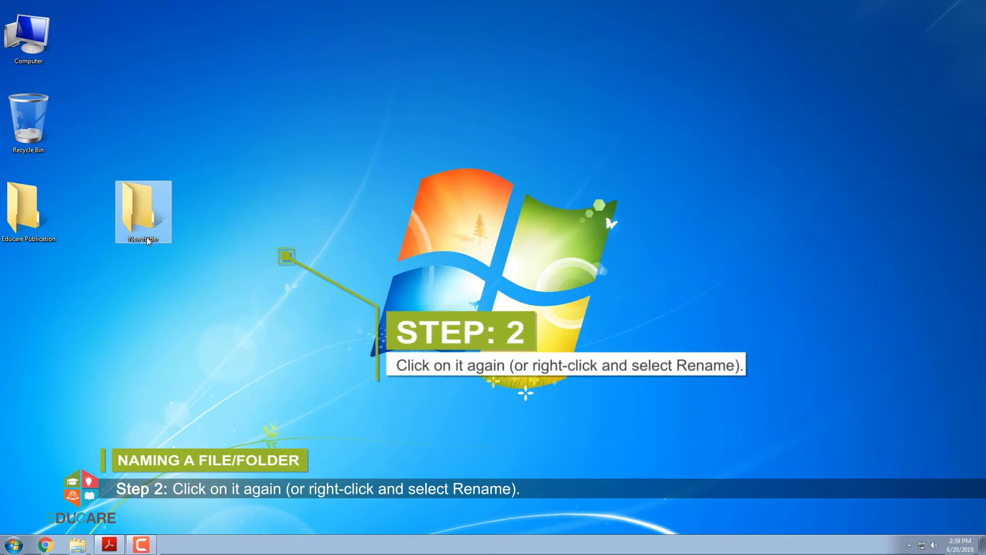
right_click(147, 239)
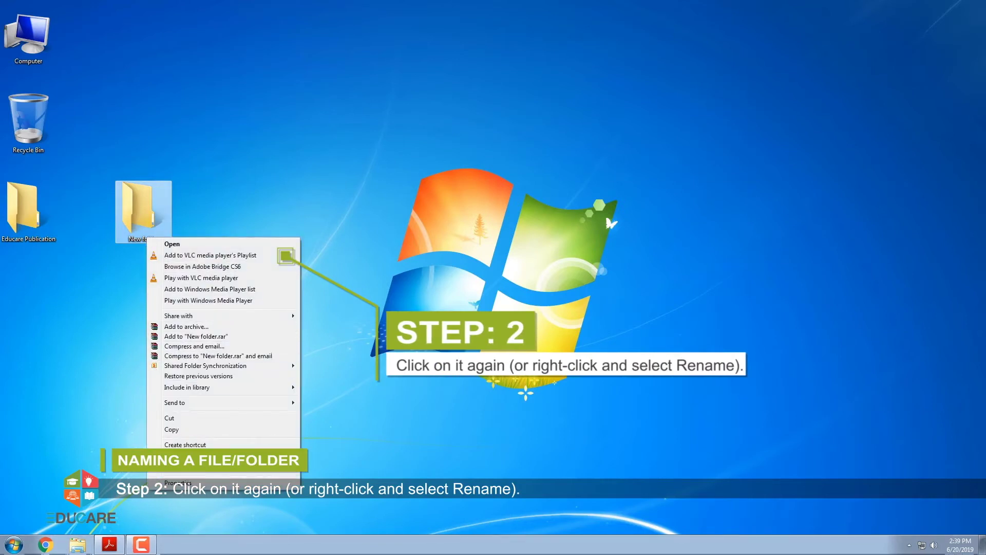
click(165, 468)
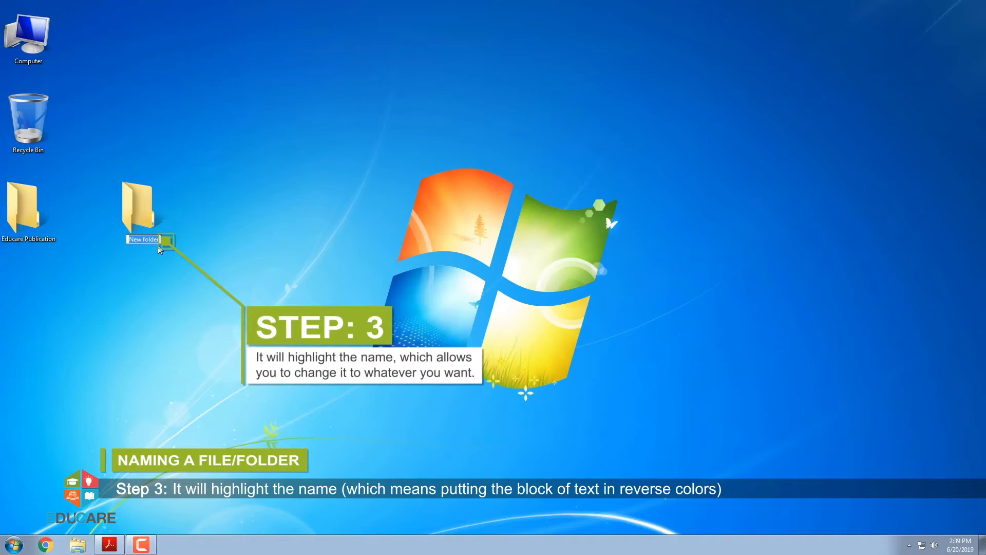
text(Books)
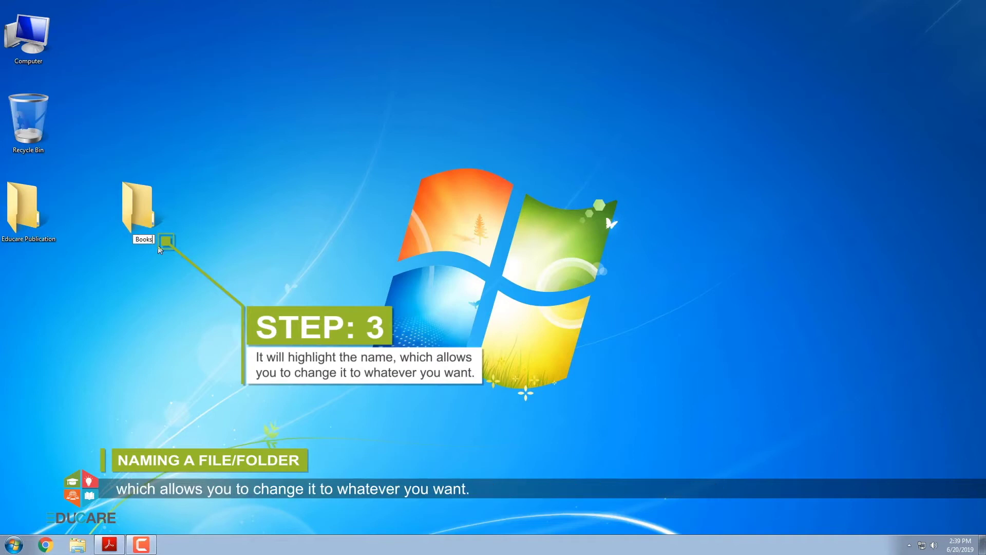
key(Return)
click(158, 247)
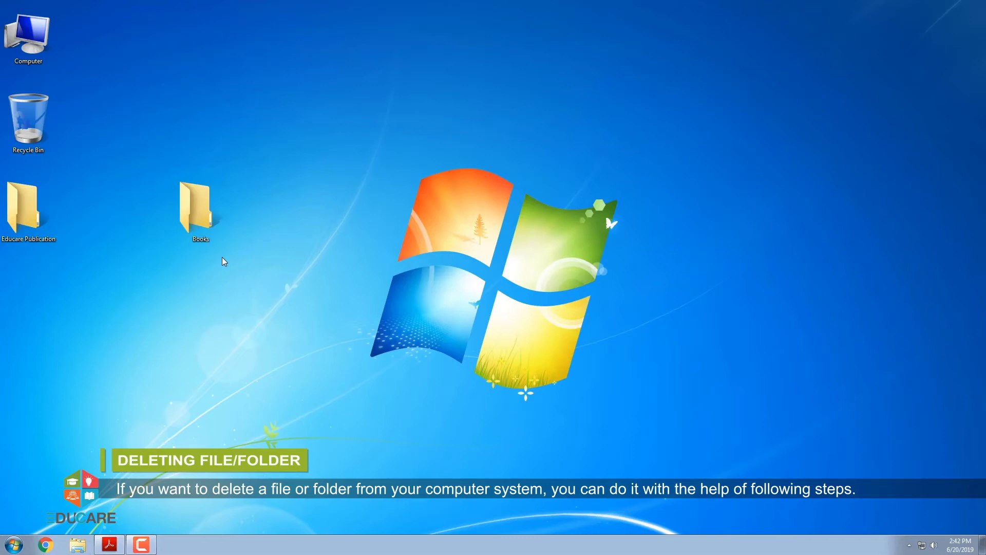
Delete the Books folder from the desktop and confirm moving it to the Recycle Bin.
right_click(193, 218)
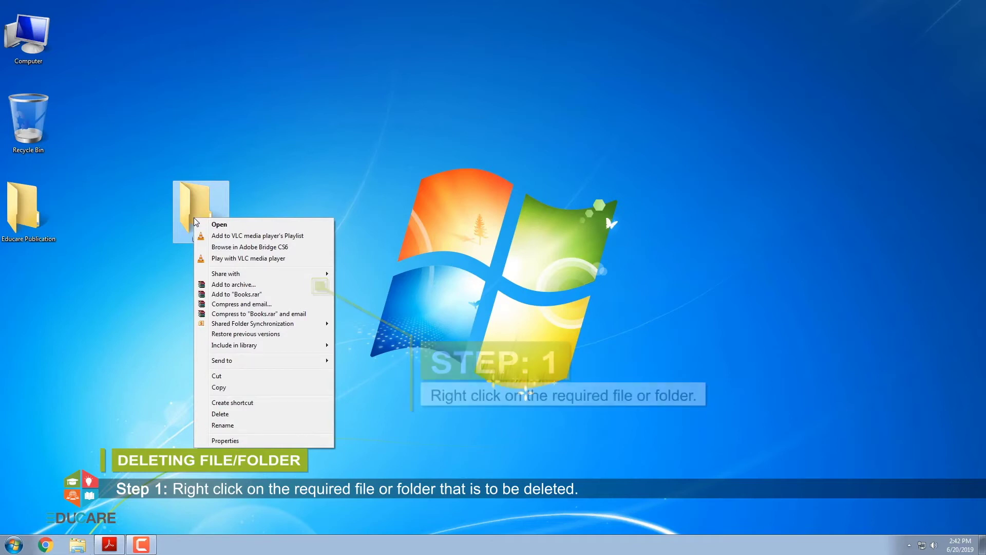
click(220, 414)
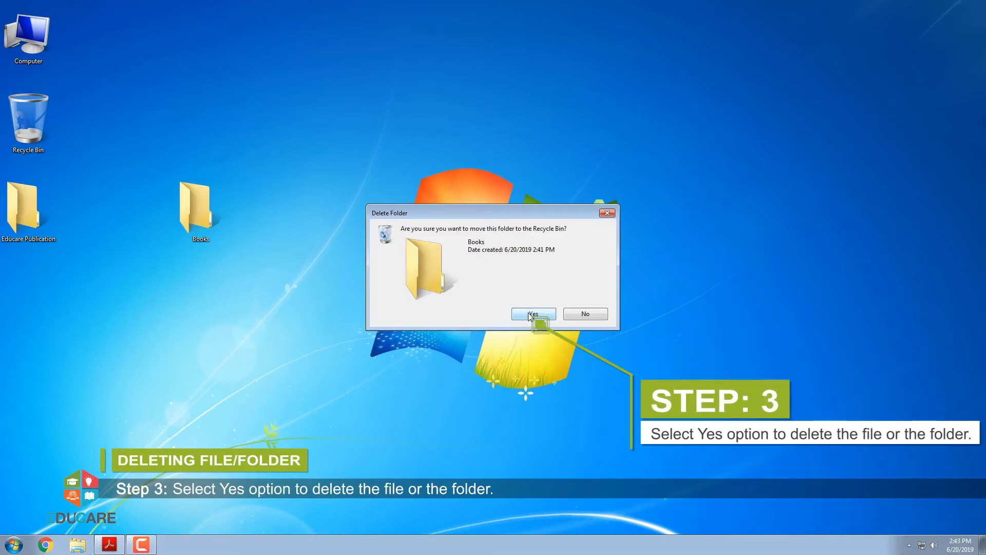
click(529, 313)
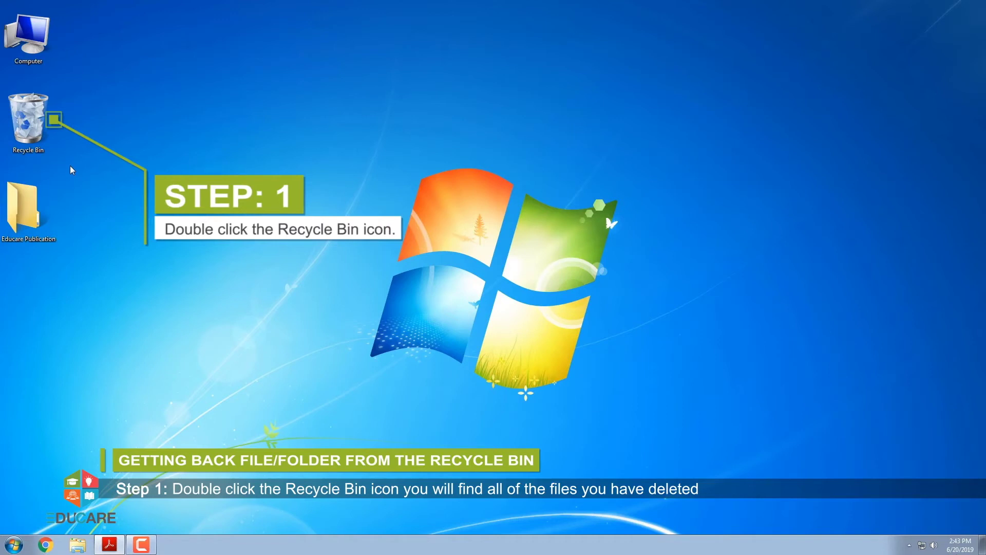
Restore the Books folder from the Recycle Bin to its original desktop location.
double_click(39, 133)
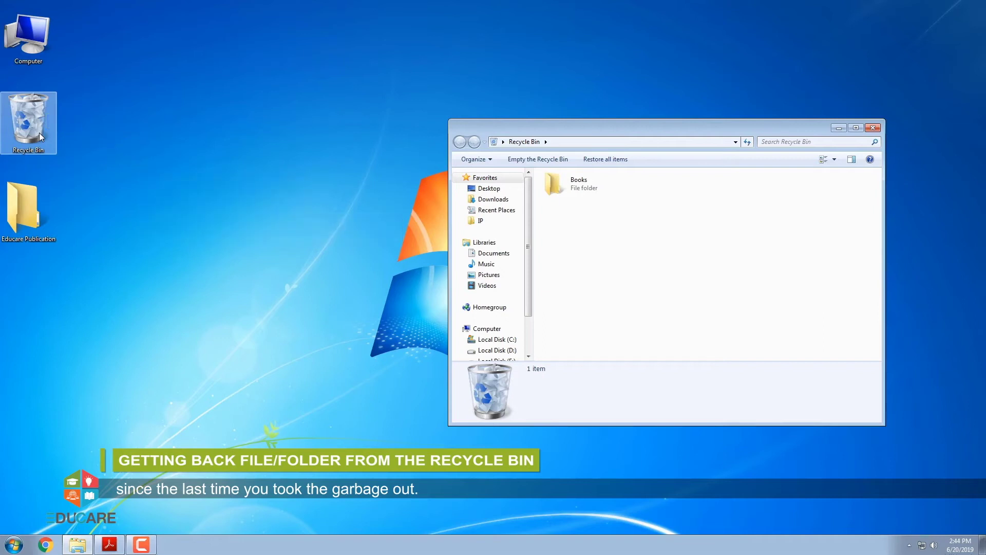
click(567, 194)
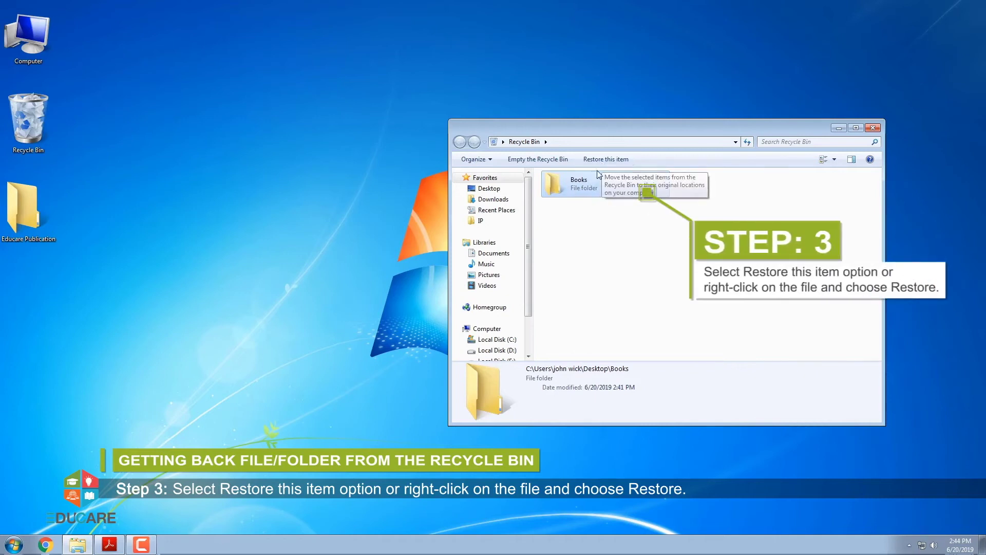
right_click(588, 184)
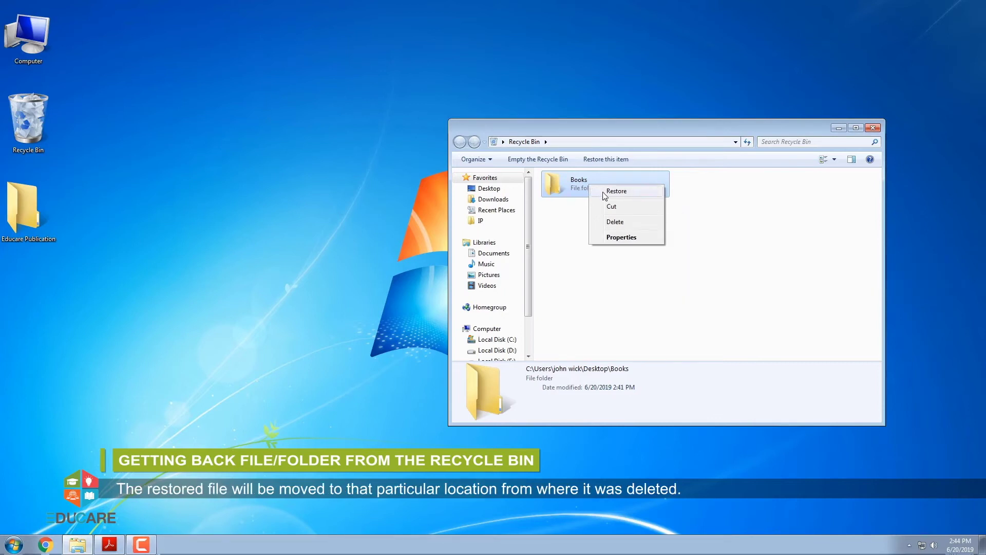
click(604, 192)
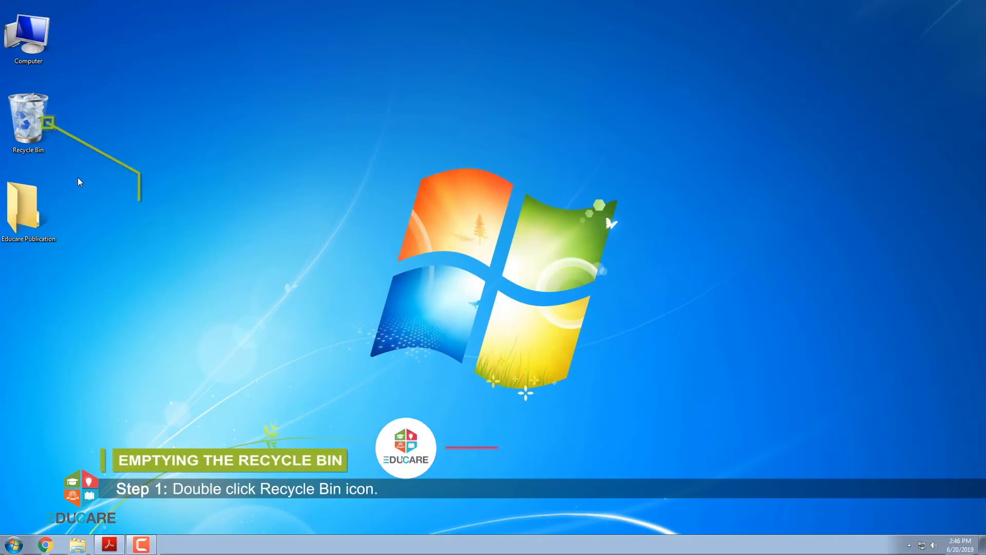
Permanently delete both Recycle Bin items, Books and Sleep Away.mp3, then close the window.
double_click(24, 137)
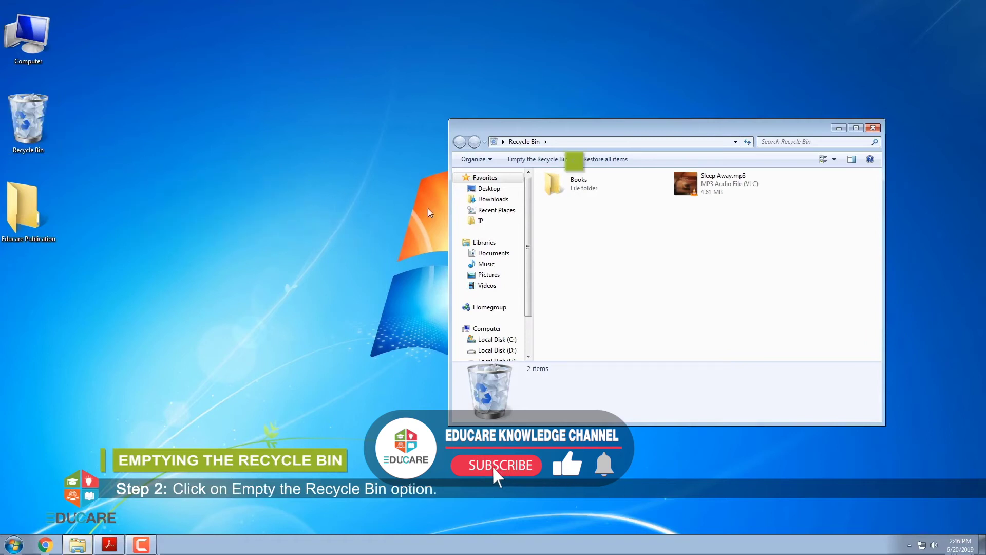
click(537, 163)
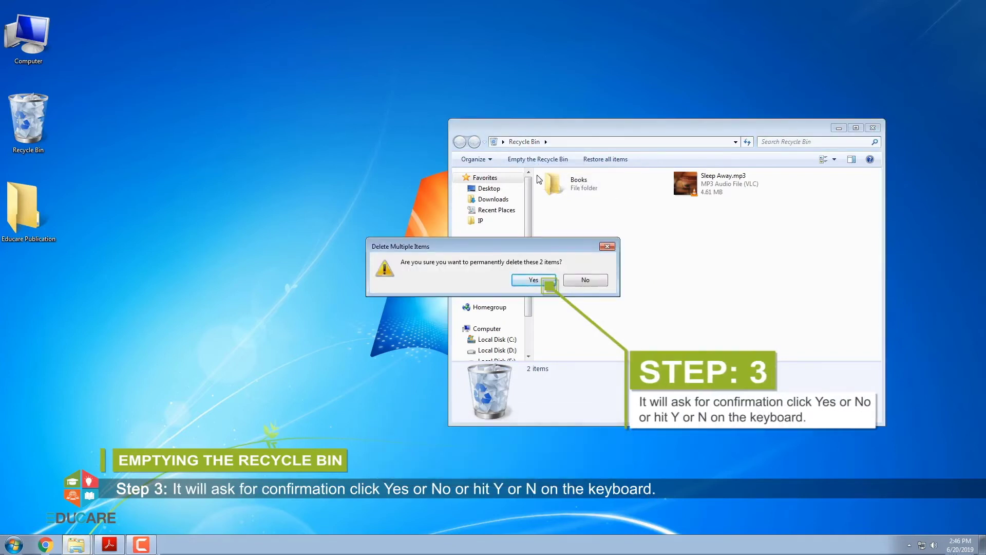
click(534, 279)
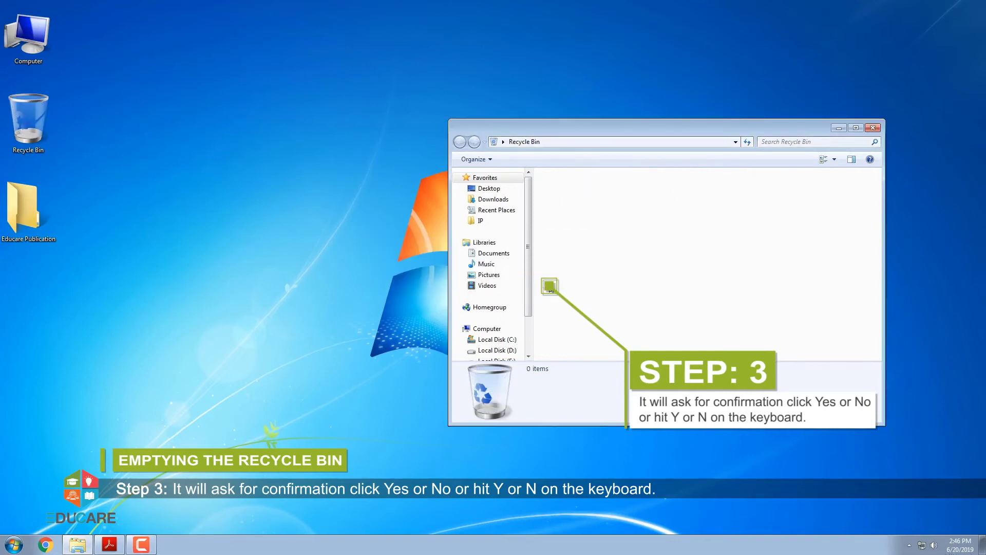
click(872, 127)
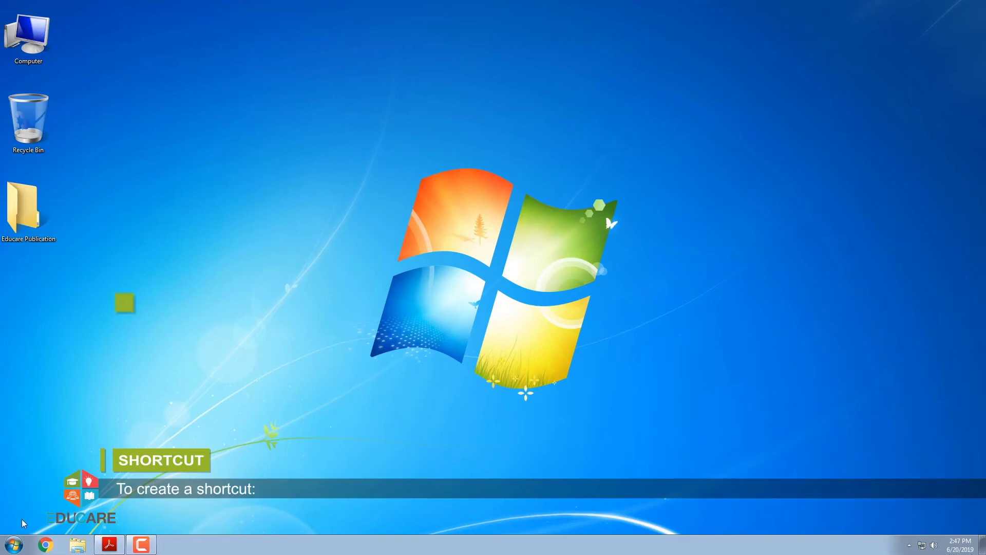
Send Paint from Start > All Programs > Accessories to the desktop as a shortcut.
click(15, 545)
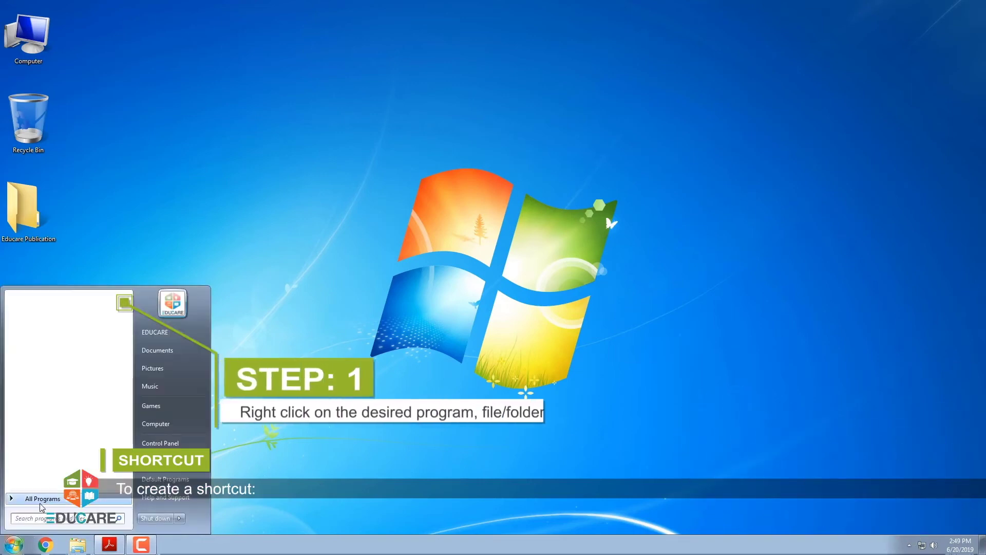
click(41, 501)
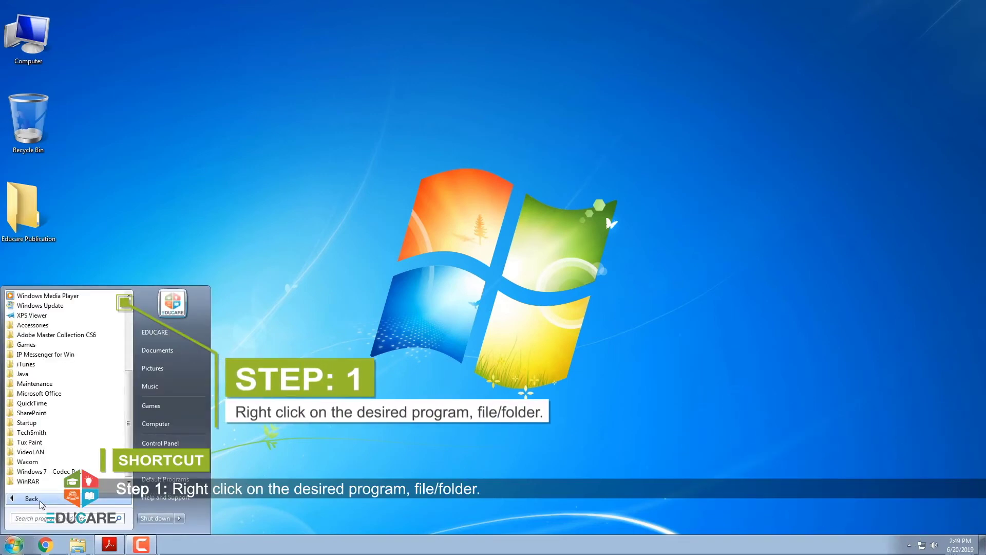
click(37, 325)
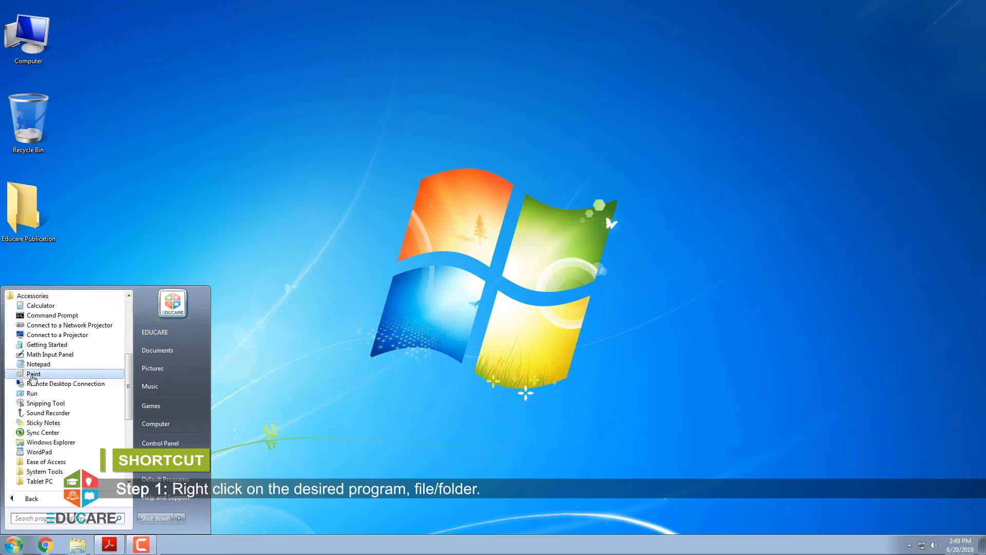
right_click(32, 375)
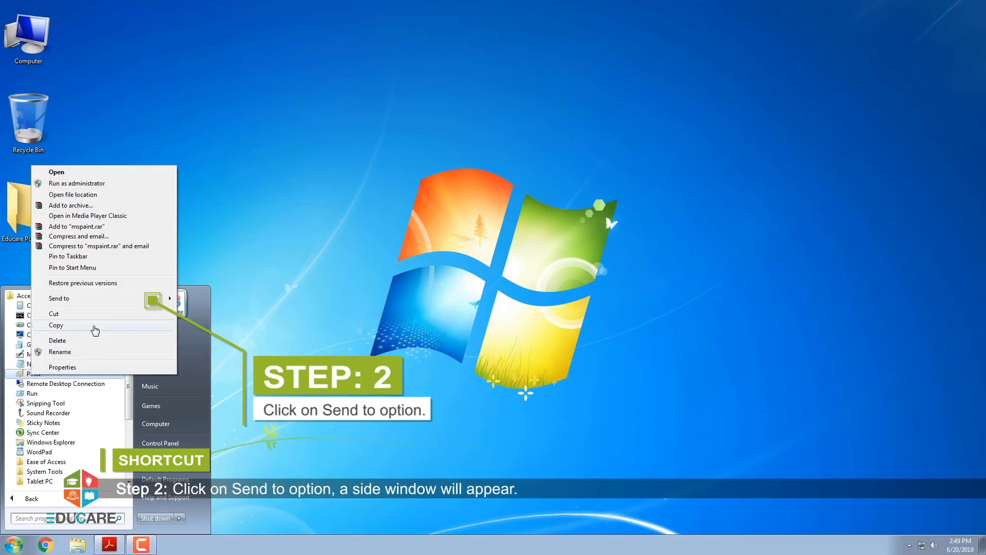
click(97, 304)
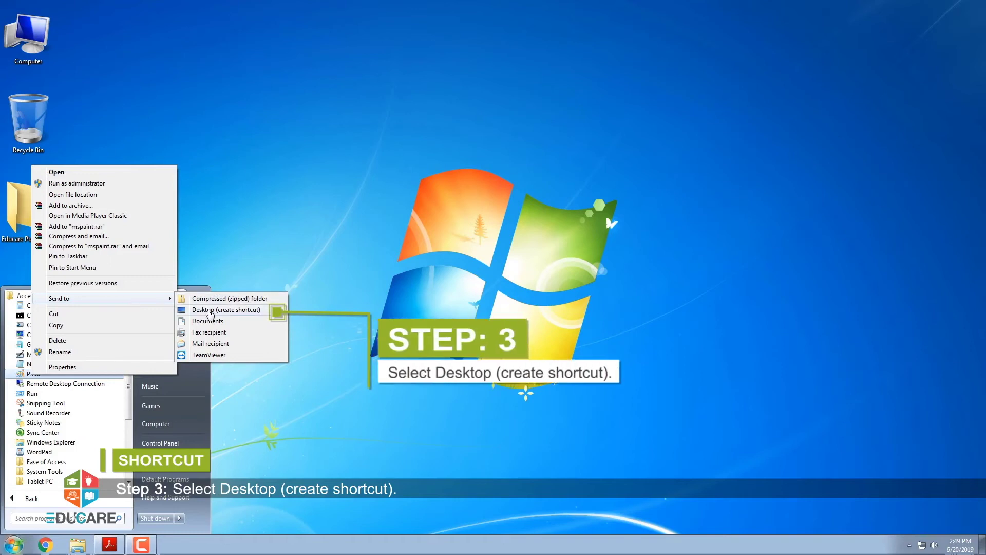
click(209, 310)
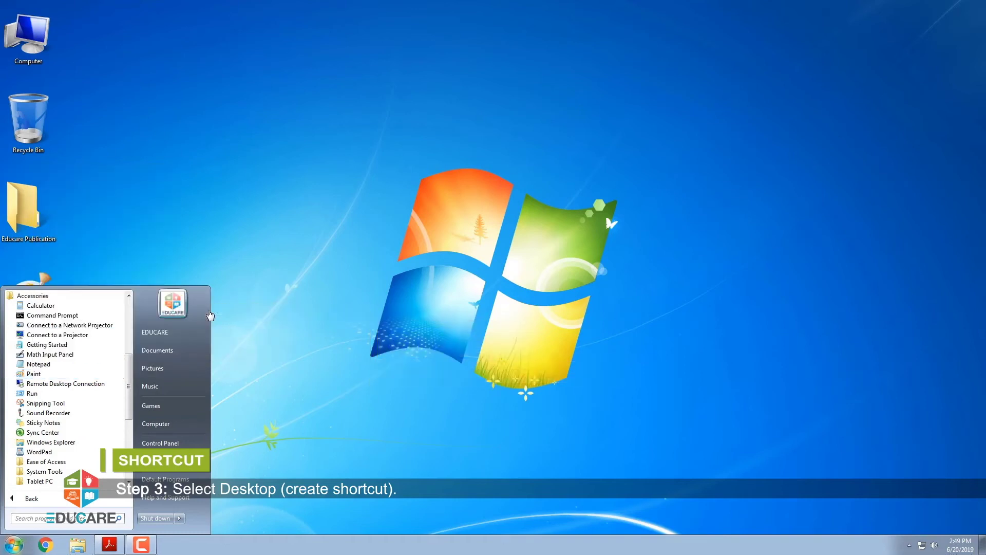
click(216, 321)
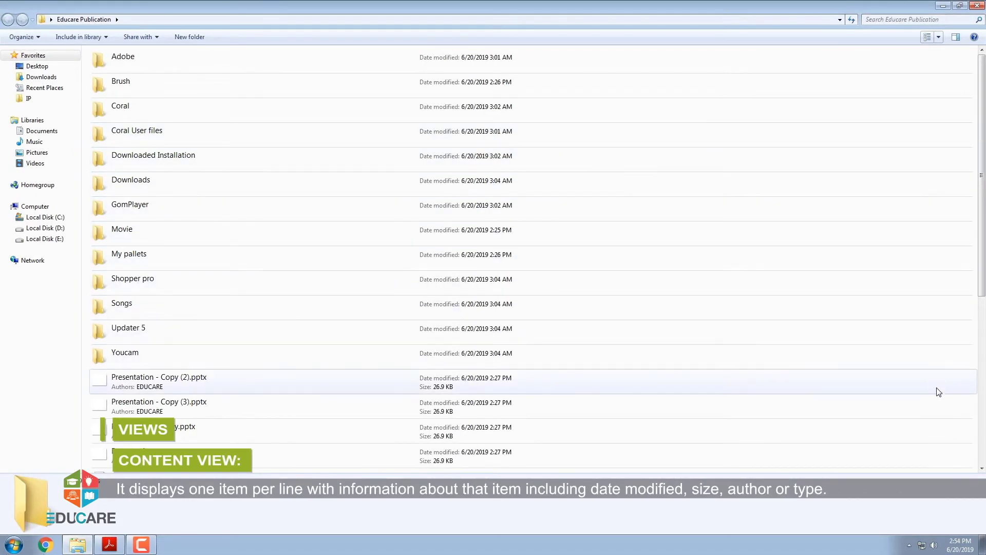
Switch Educare Publication through Large and Extra Large Icons to Details view.
scroll(977, 261, down, 4)
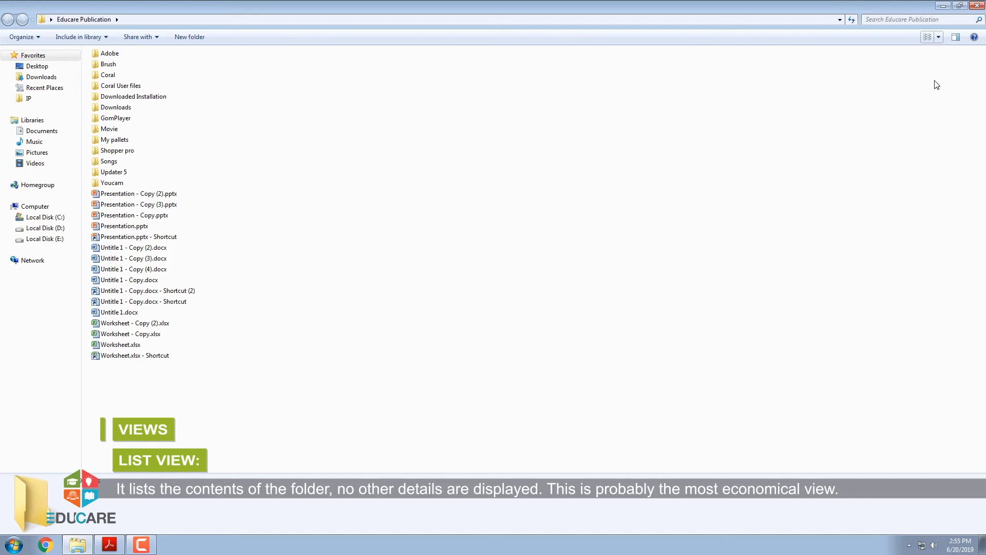
key(ctrl+shift+2)
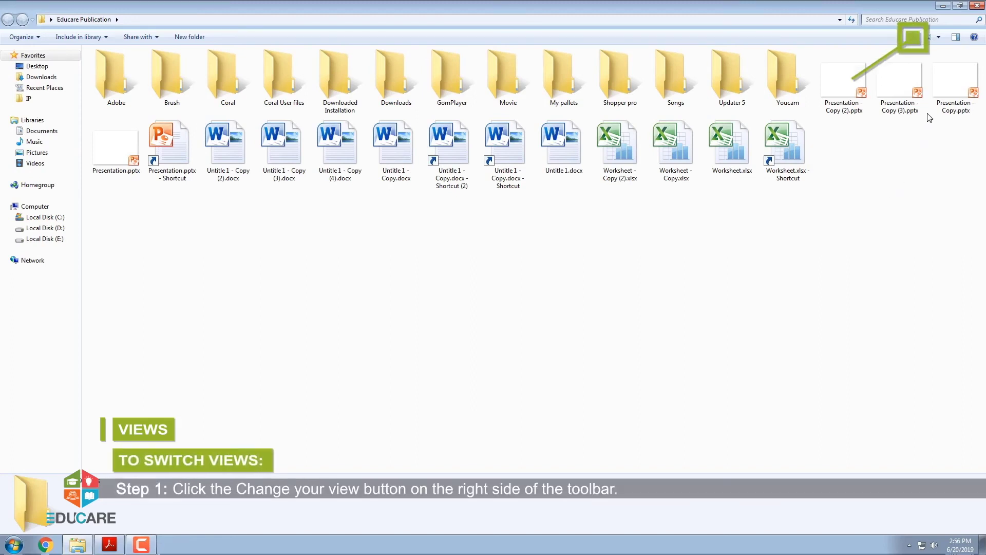
click(938, 36)
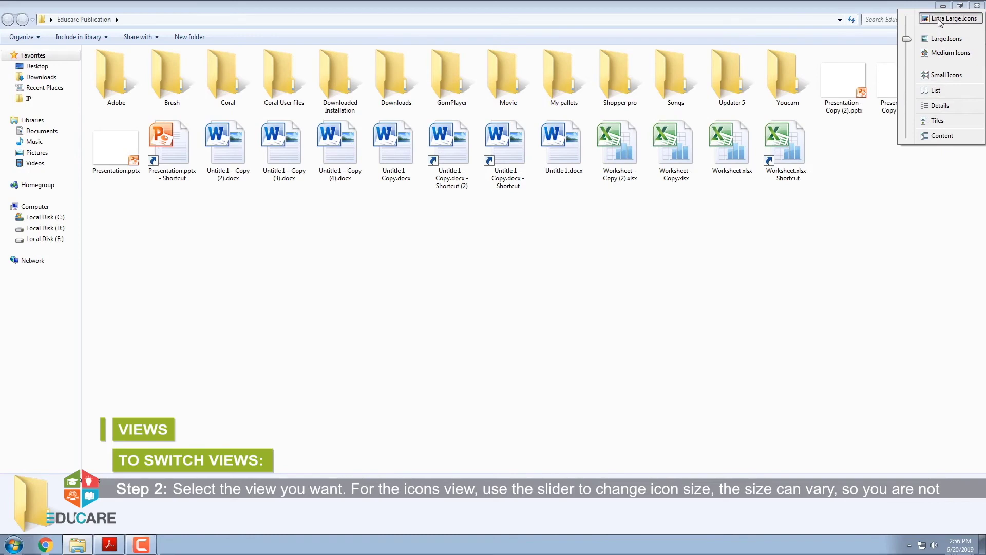
click(938, 19)
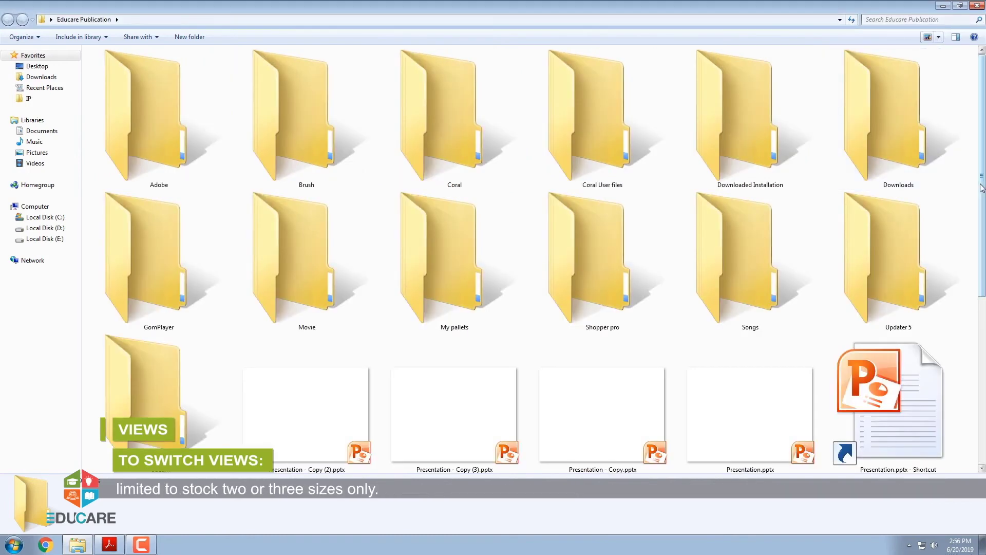
drag(981, 188, 981, 360)
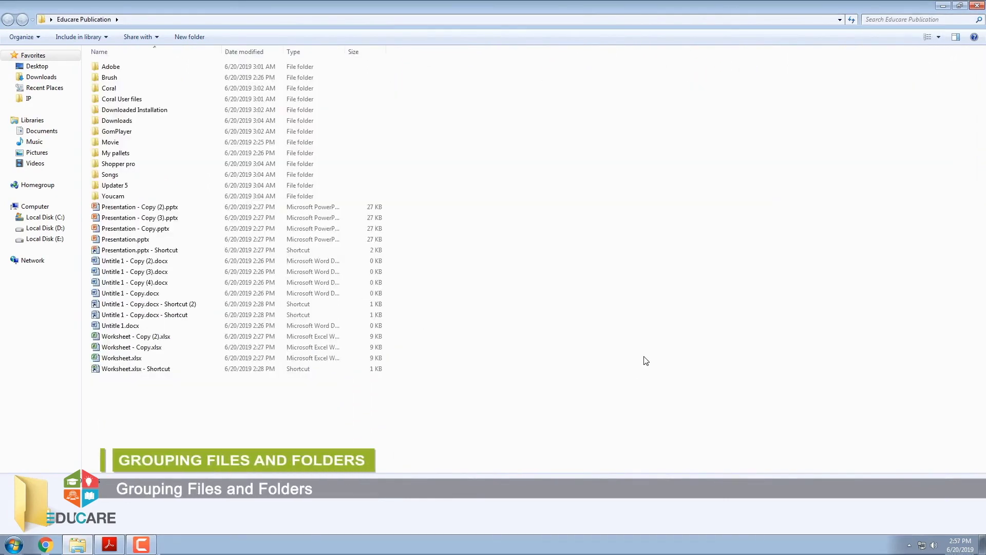
Group the folder's items by Name into A – H, I – P and Q – Z ranges.
right_click(659, 251)
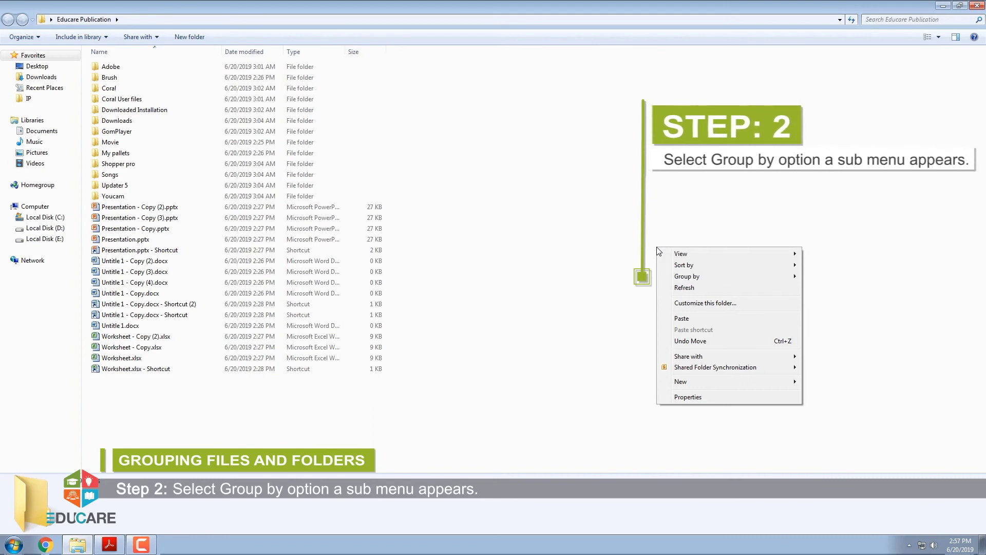
mouse_move(664, 257)
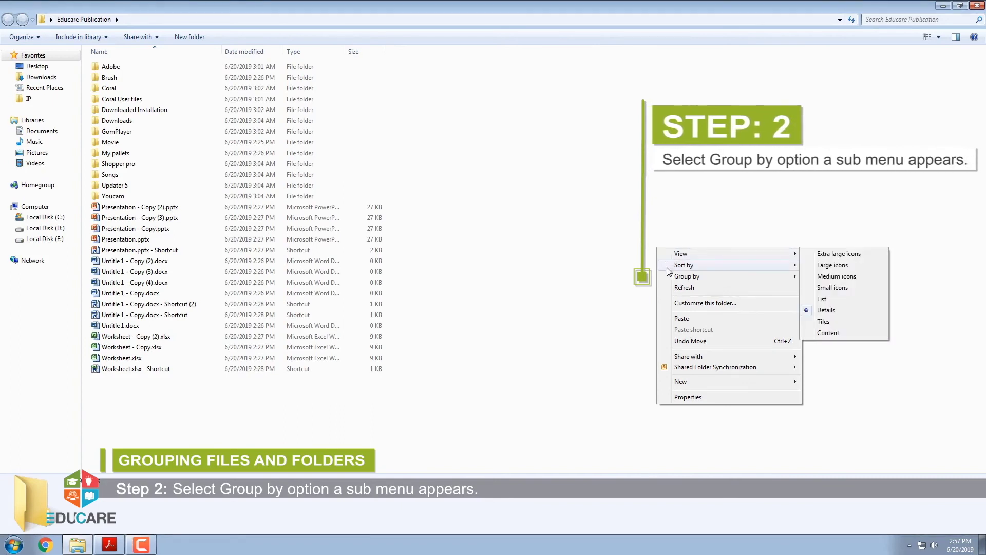
mouse_move(676, 277)
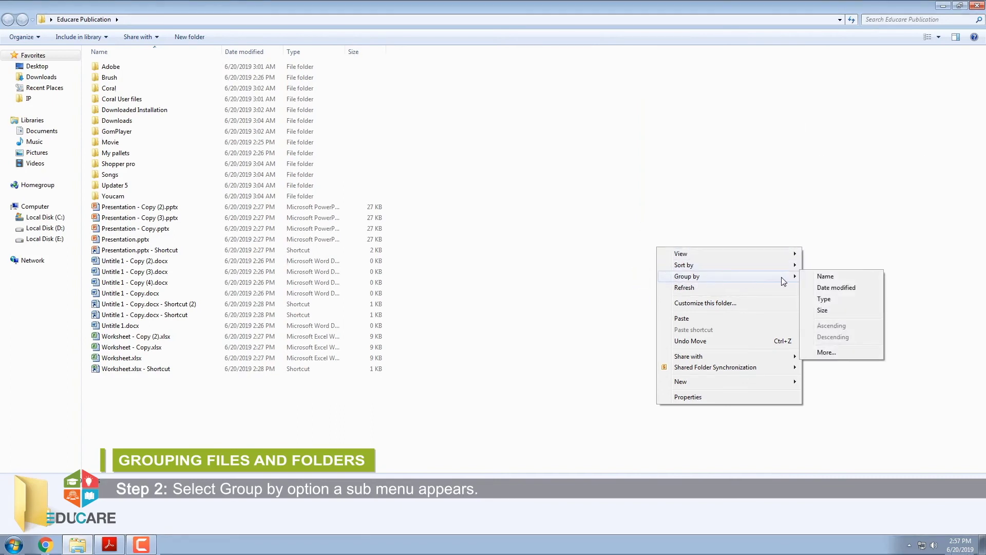
click(825, 277)
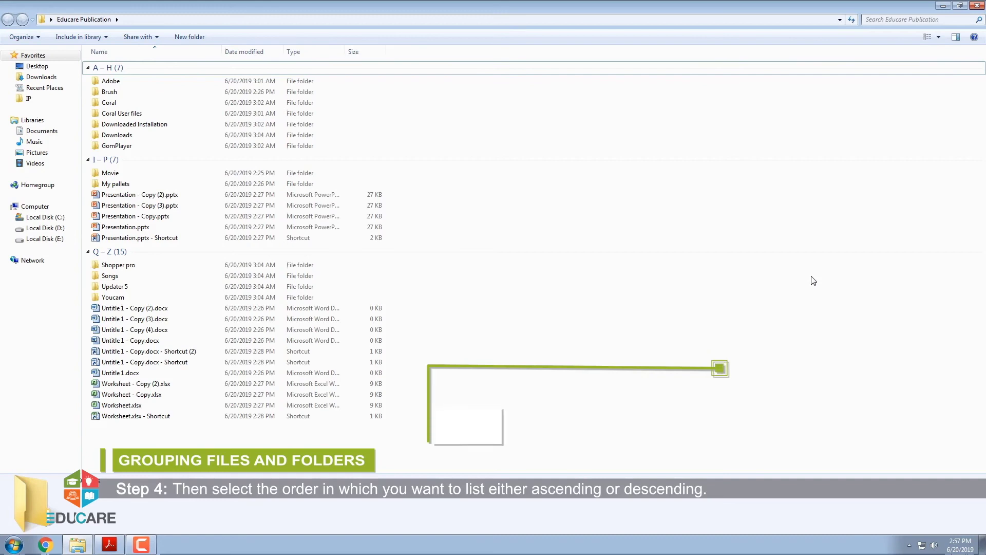
Reverse the name groups to descending order, listing Q – Z first.
right_click(813, 280)
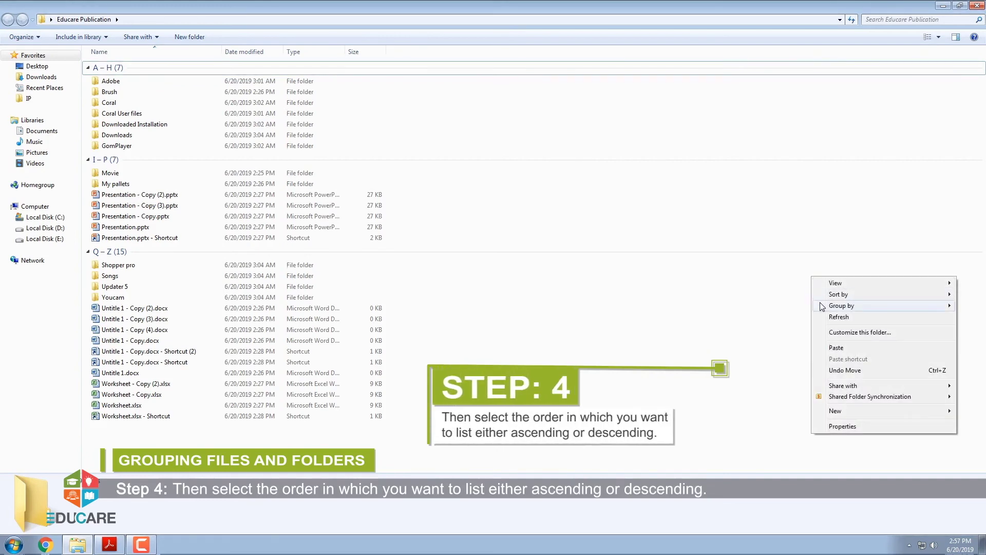
mouse_move(821, 306)
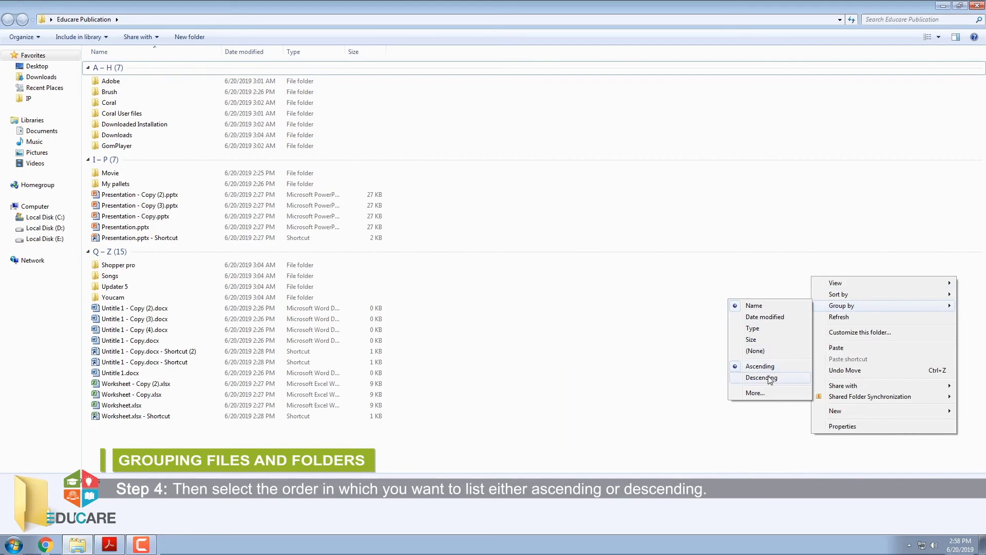
click(701, 398)
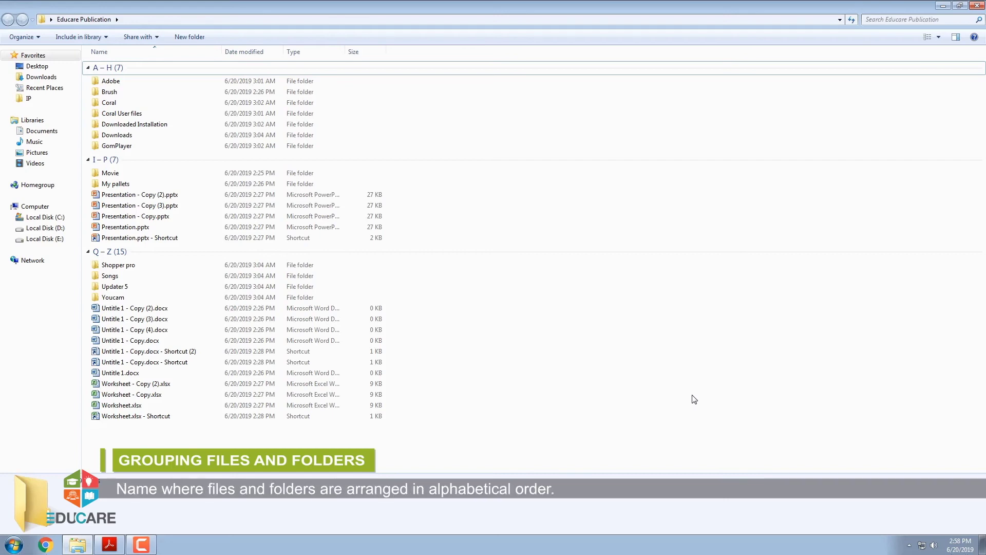
right_click(624, 325)
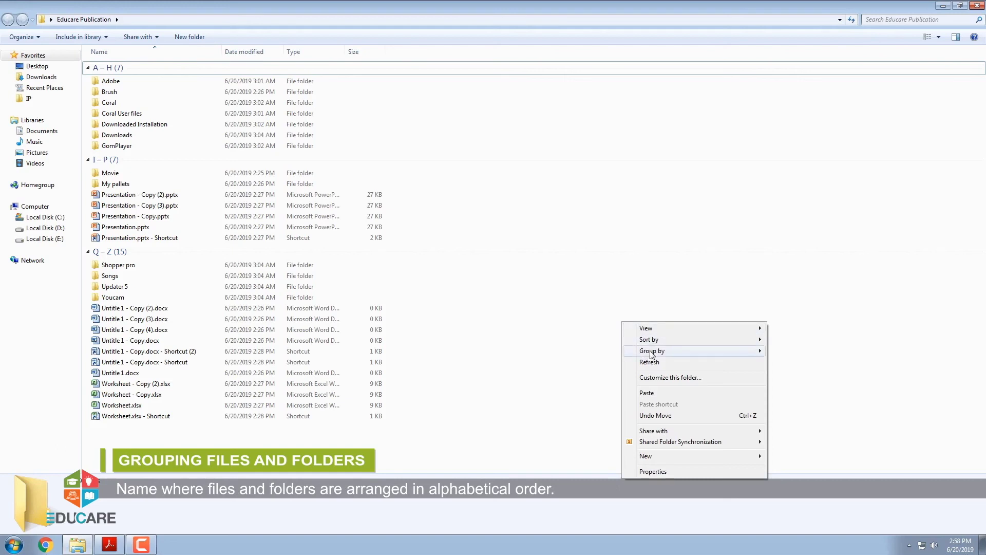
mouse_move(651, 353)
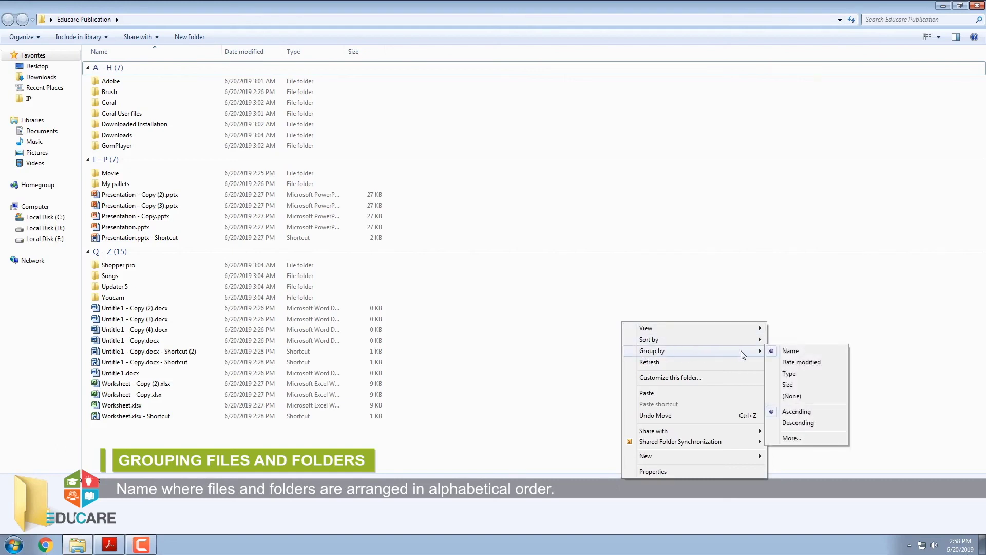
click(790, 352)
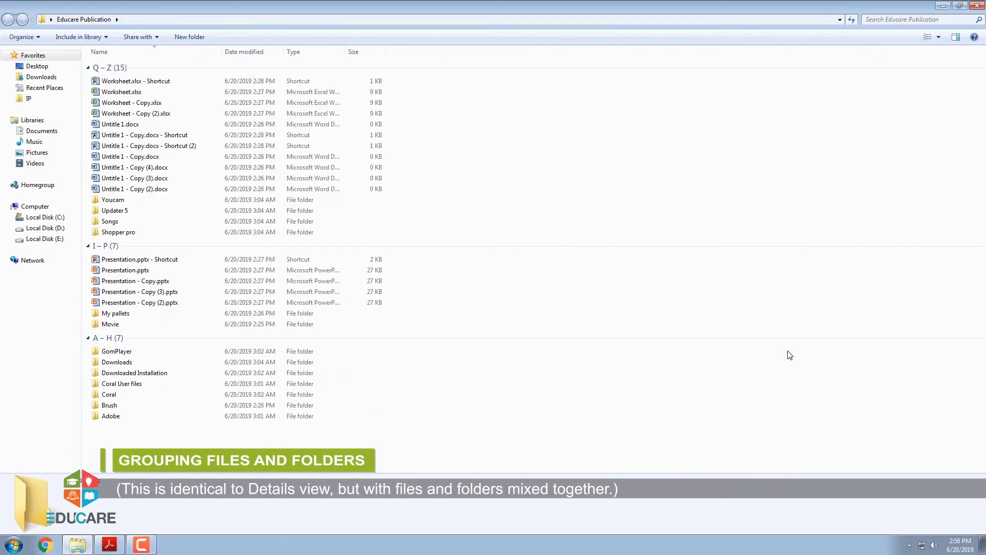
Regroup the folder's items by Date modified, then by Type, then by Size.
right_click(673, 319)
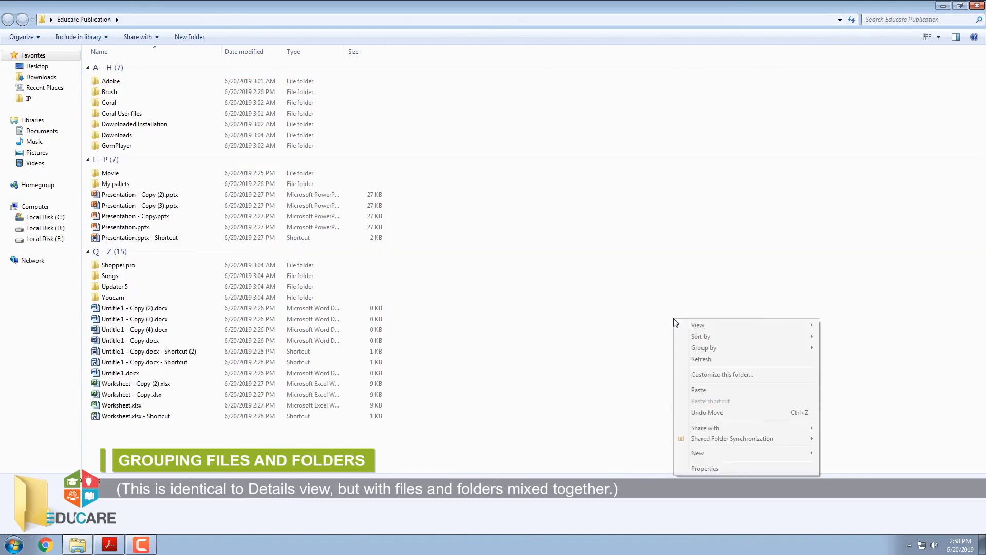
mouse_move(701, 349)
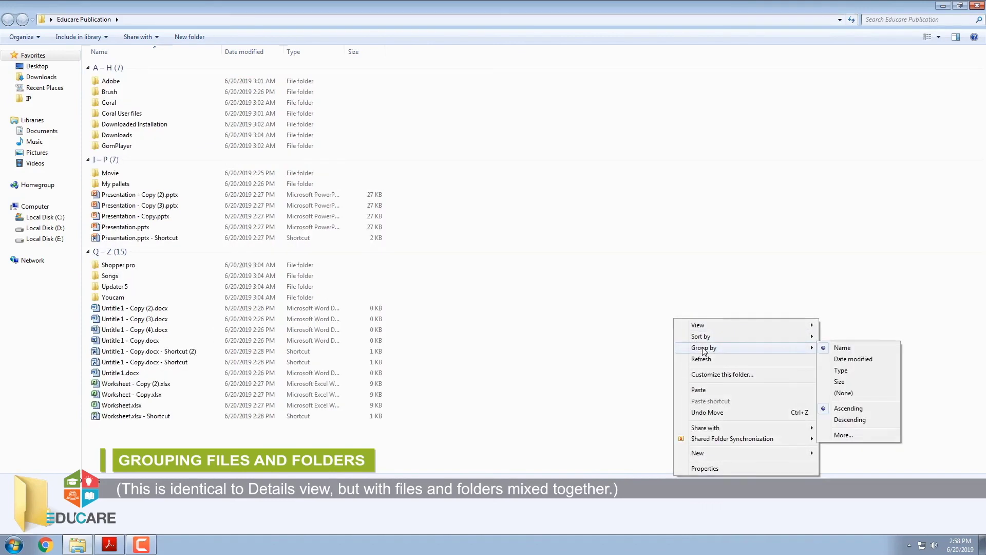
click(846, 359)
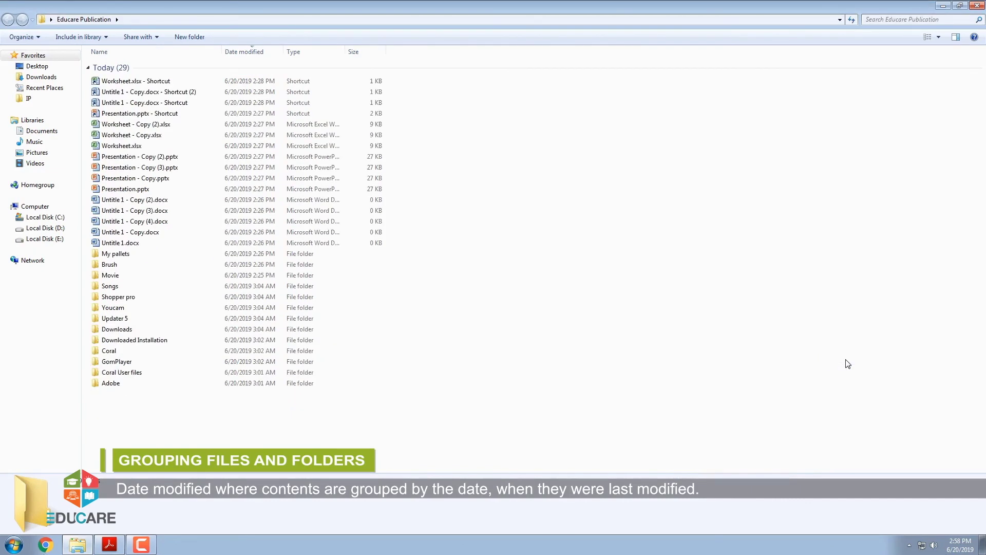
right_click(848, 364)
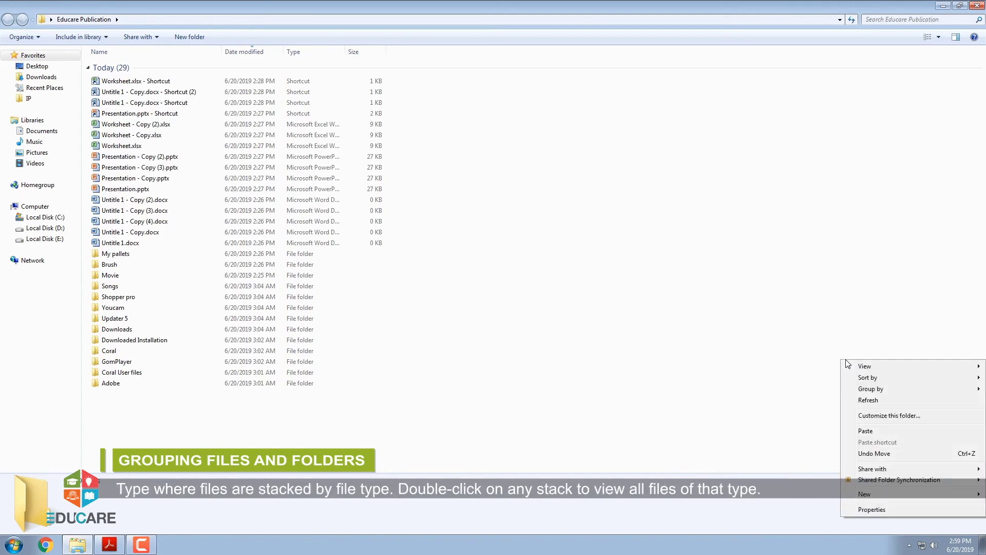
mouse_move(853, 388)
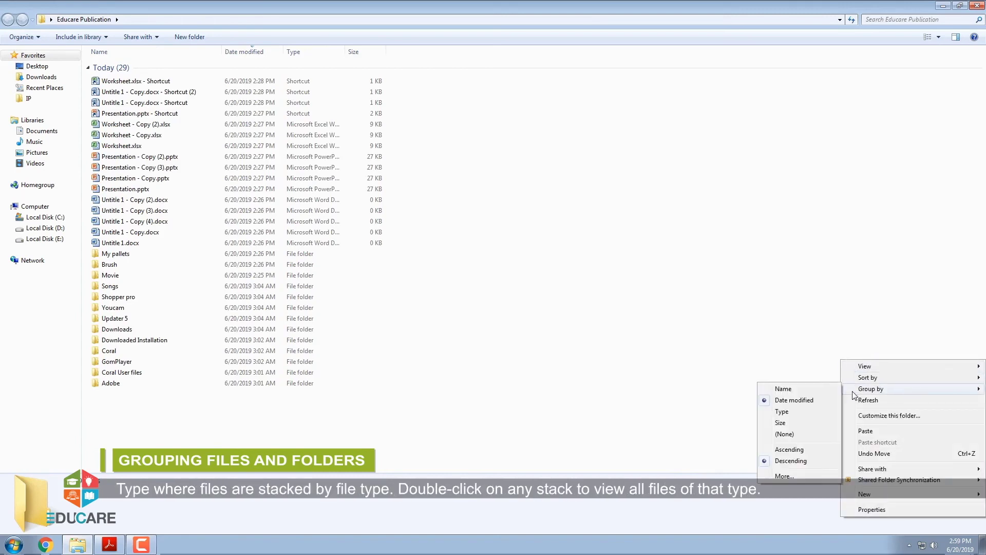
click(790, 410)
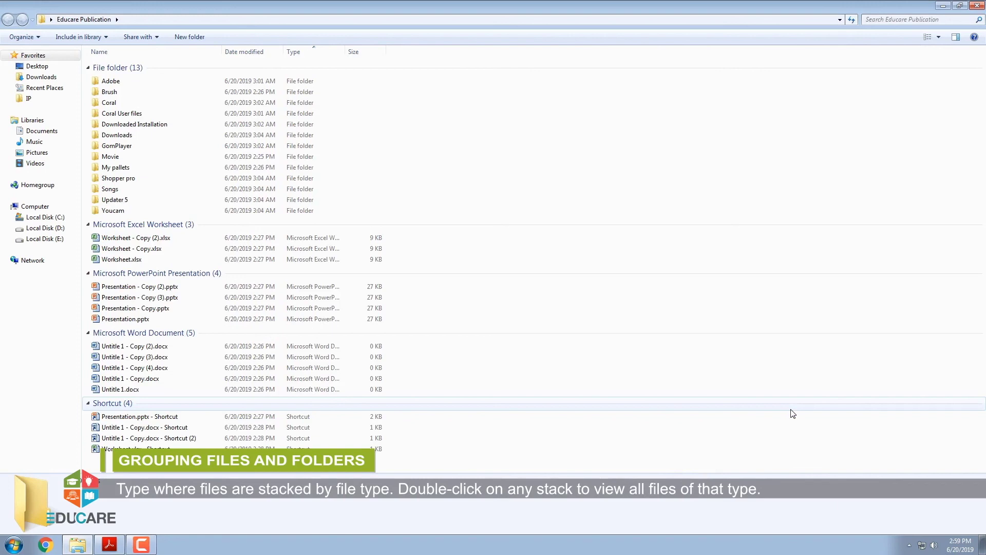
right_click(606, 304)
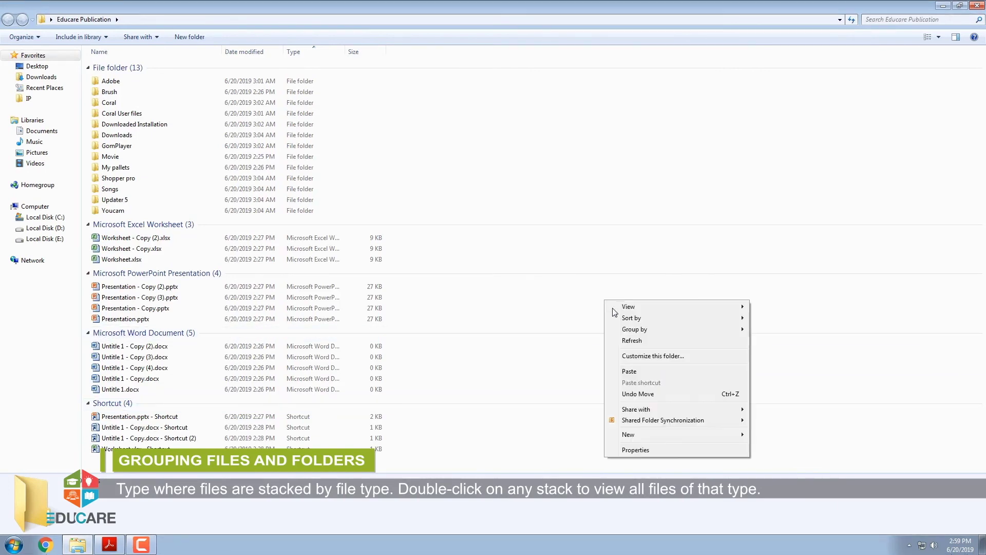
mouse_move(669, 332)
click(779, 366)
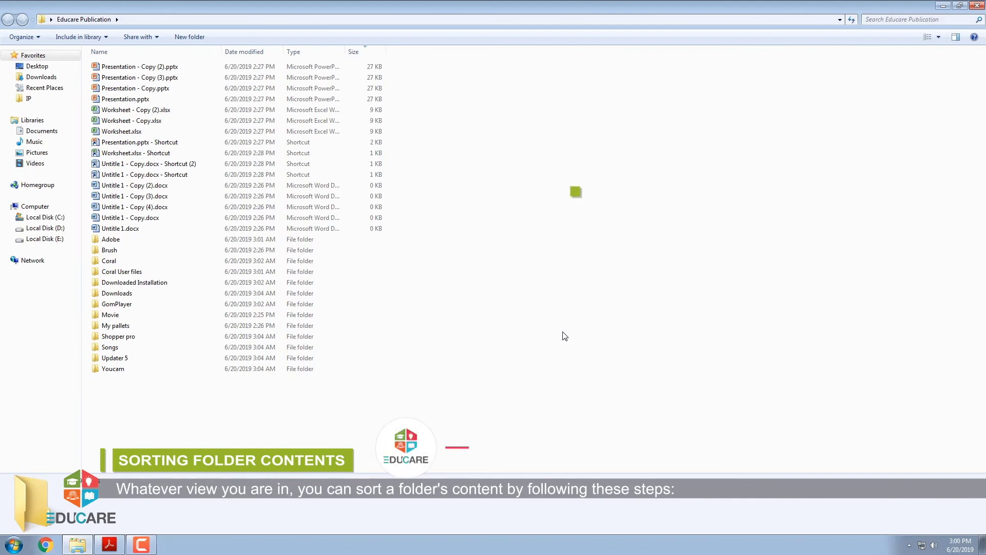
Sort the Educare Publication items by Type in ascending order, then revisit the Sort by options.
right_click(565, 336)
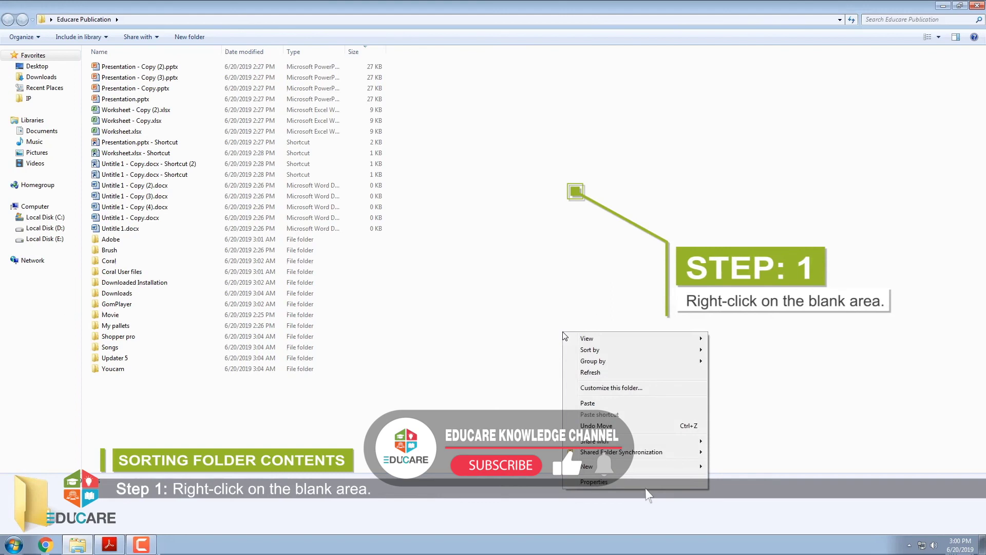
mouse_move(586, 351)
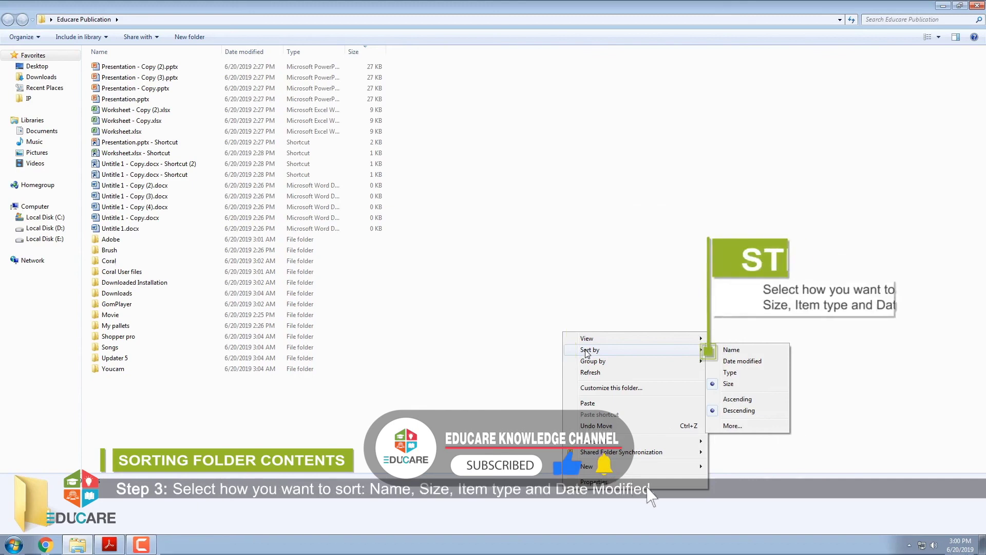
click(732, 373)
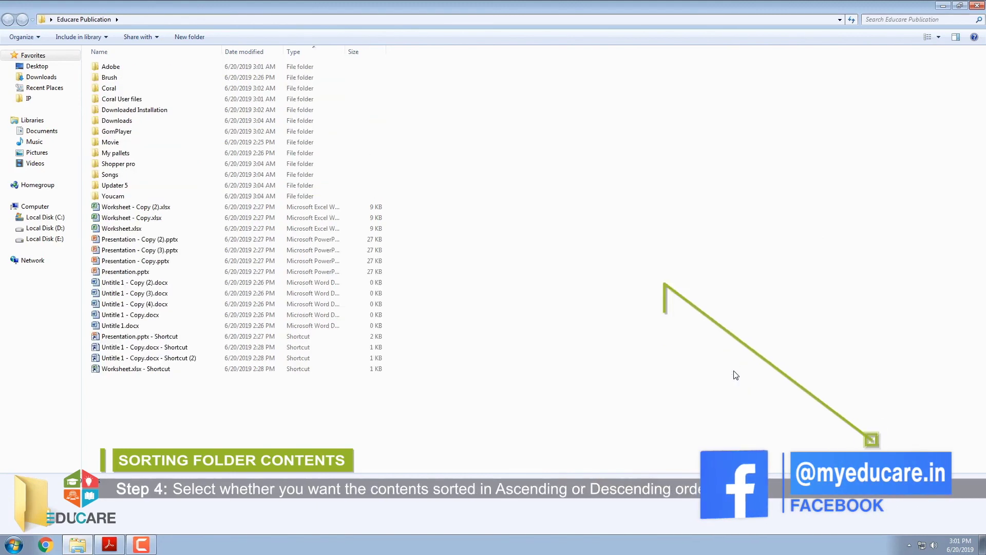
right_click(735, 375)
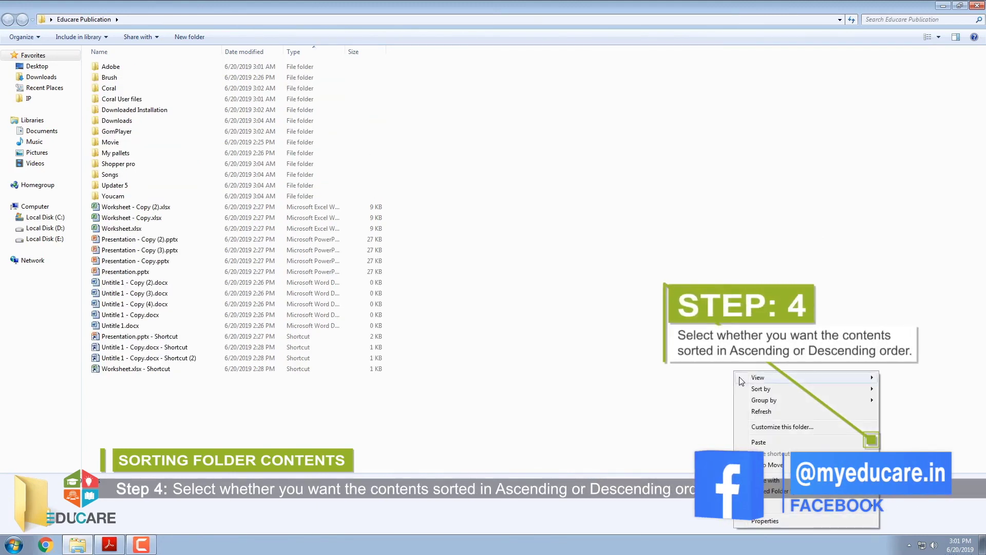
mouse_move(831, 391)
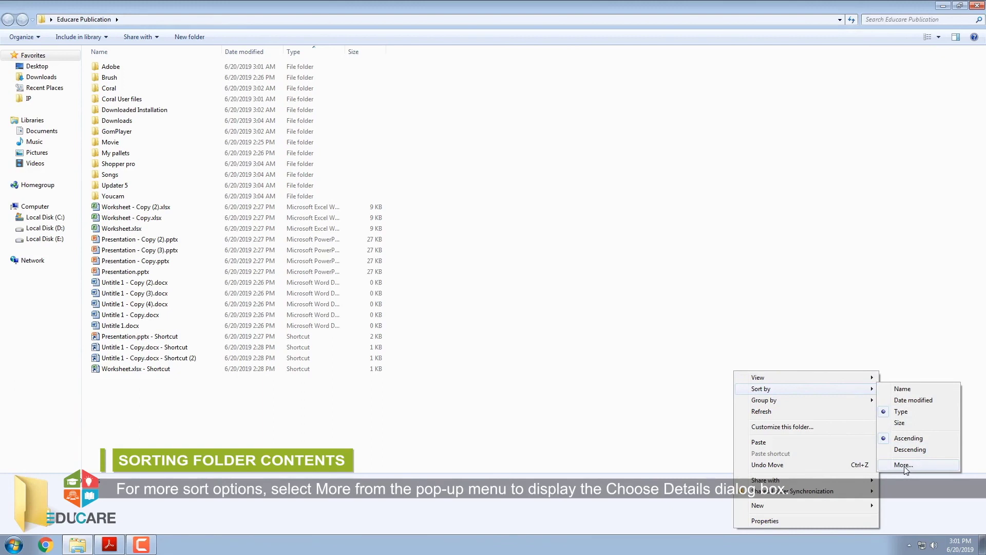
Open Choose Details from the Sort by submenu and scroll its list of detail columns.
click(903, 464)
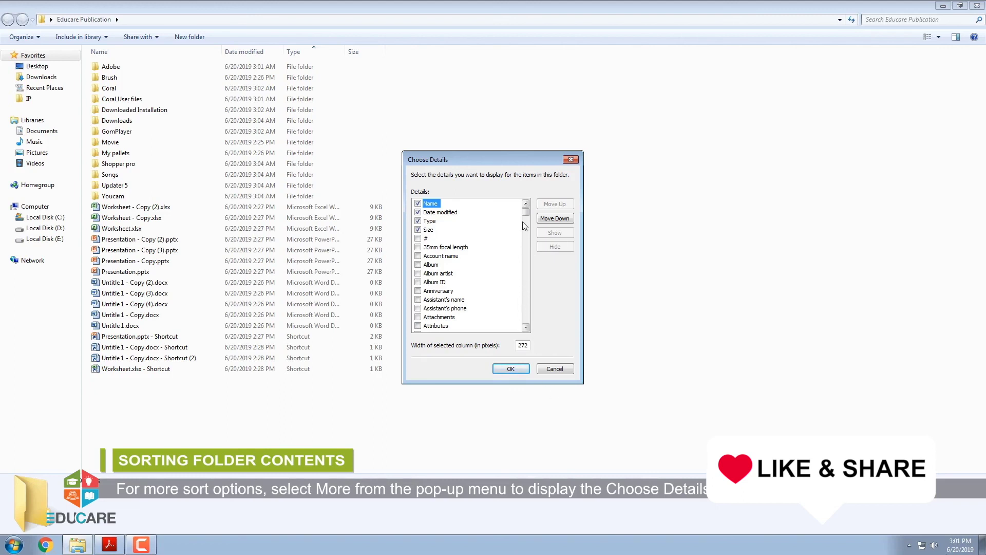
drag(526, 215, 527, 255)
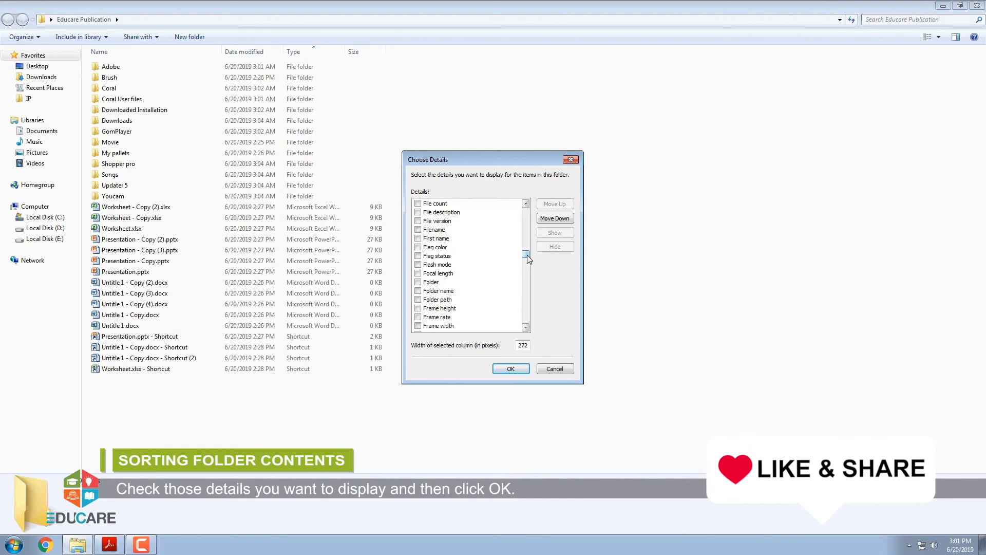